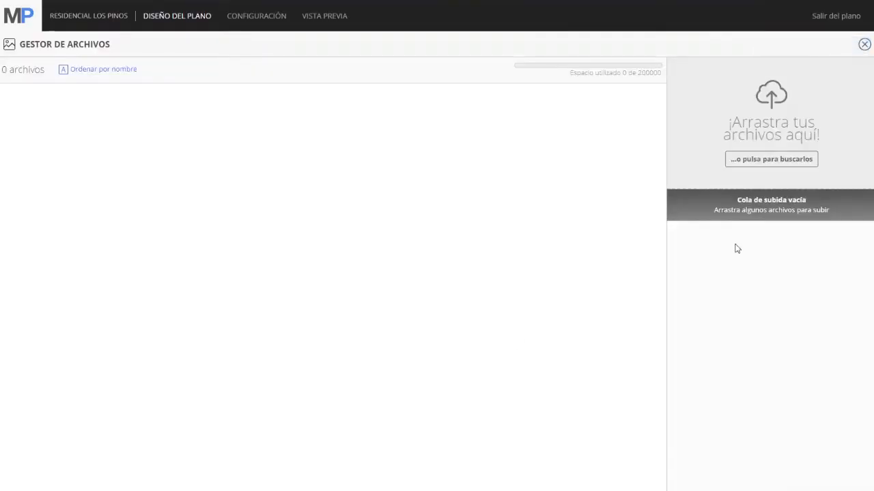
- Upload casa1.jpg, casa2.jpg, casa3.jpg, interior_pareados.jpg, marcador estrella.svg, pareados.jpg and plano_residencial_pinos_comprimido.jpg to the file manager
{"action": "left_click", "coordinate": [771, 159]}
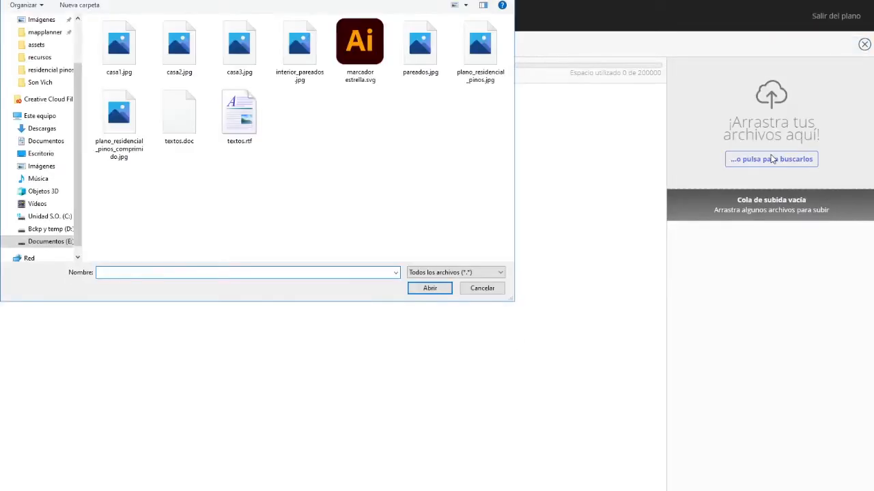
{"action": "left_click", "coordinate": [119, 47]}
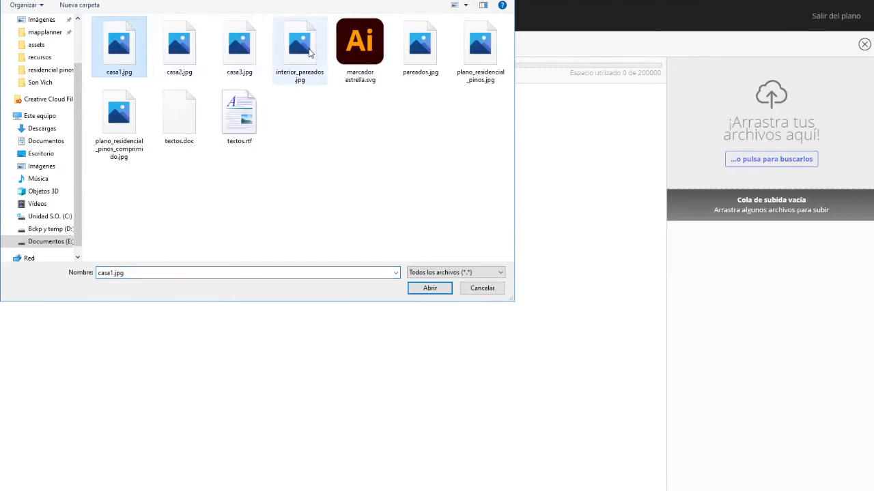
{"action": "left_click", "coordinate": [309, 53], "text": "shift"}
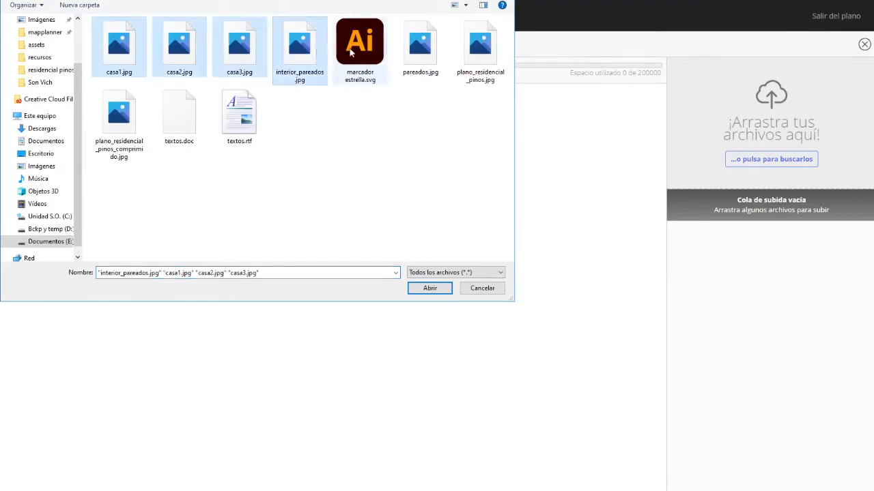
{"action": "left_click", "coordinate": [430, 54], "text": "shift"}
{"action": "left_click", "coordinate": [119, 116], "text": "ctrl"}
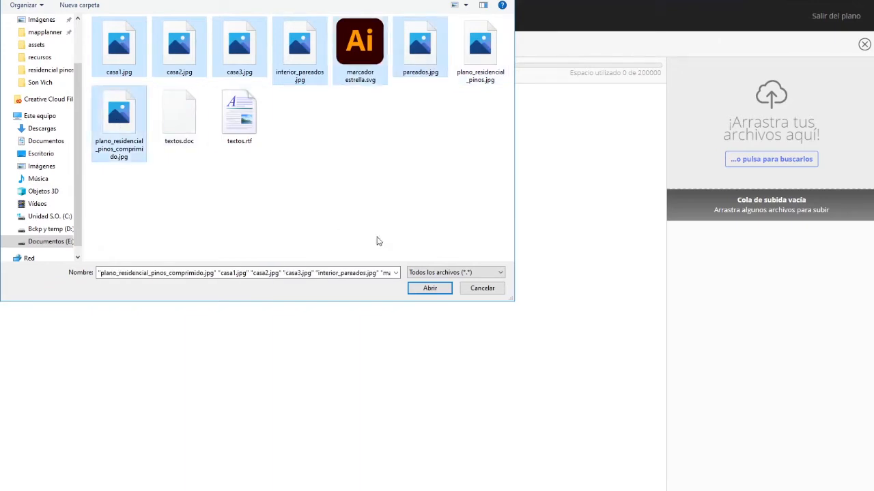
{"action": "left_click", "coordinate": [430, 289]}
{"action": "scroll", "coordinate": [796, 280], "scroll_direction": "down", "scroll_amount": 3}
{"action": "scroll", "coordinate": [799, 279], "scroll_direction": "up", "scroll_amount": 3}
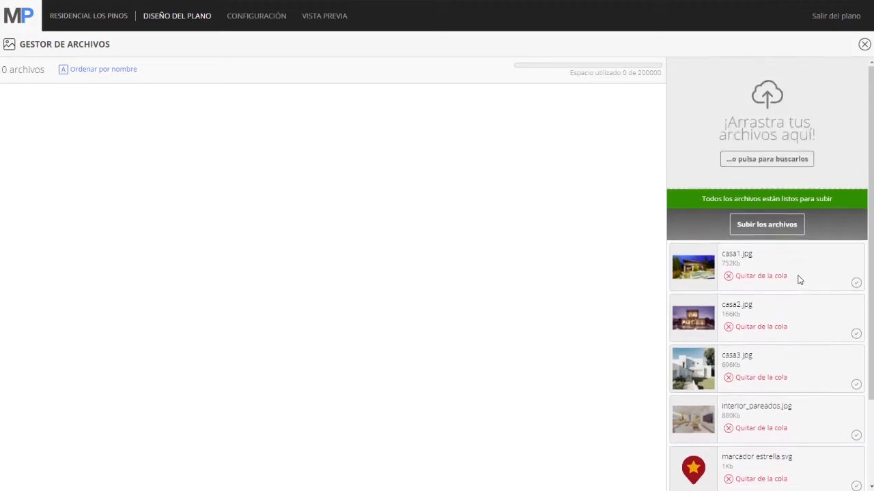
{"action": "left_click", "coordinate": [765, 225]}
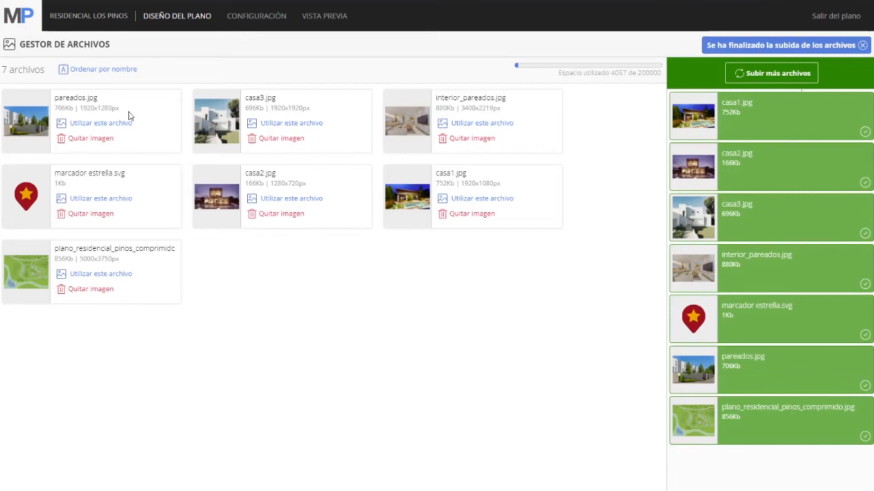
- Use the uploaded plano_residencial_pinos_comprimido image as the plan's floor image
{"action": "left_click", "coordinate": [111, 70]}
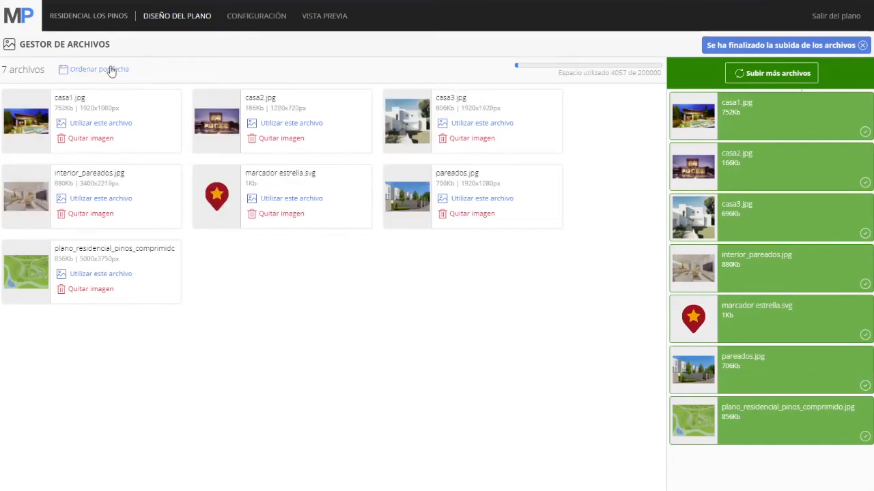
{"action": "left_click", "coordinate": [111, 70]}
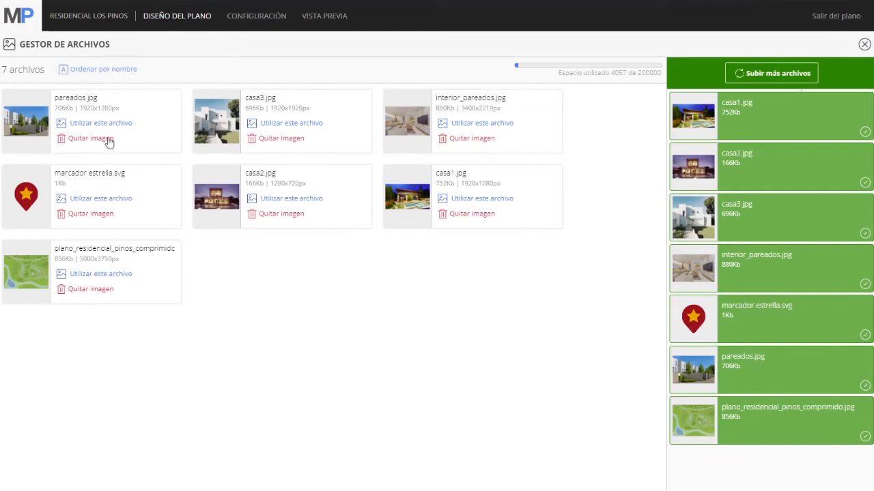
{"action": "left_click", "coordinate": [89, 273]}
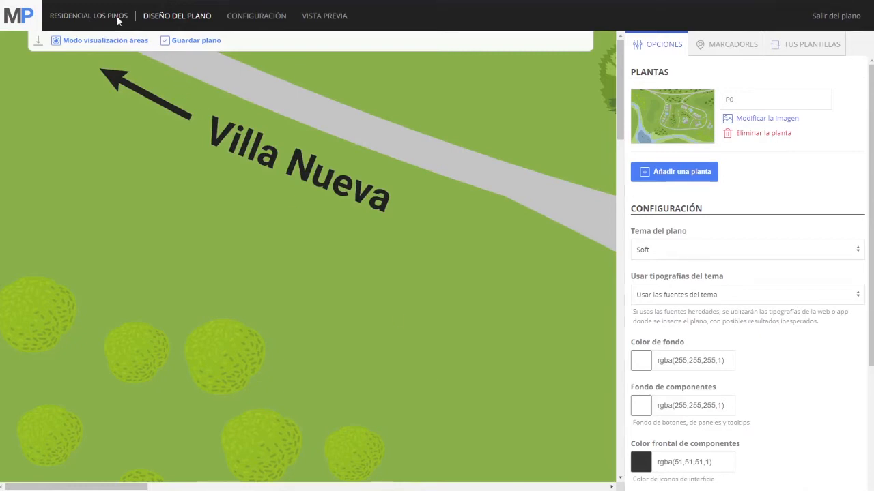
- Review the plan's configuration page, including zoom, aspect ratio, embed code and sharing settings
{"action": "left_click", "coordinate": [182, 43]}
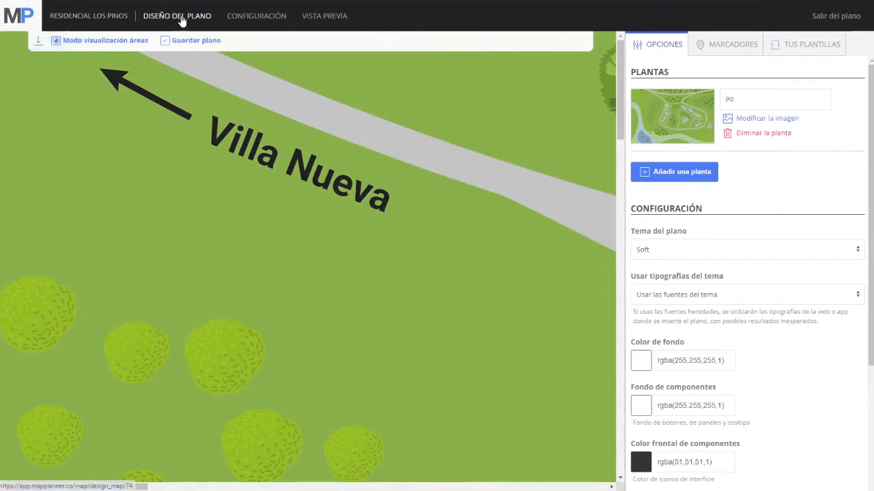
{"action": "left_click", "coordinate": [244, 15]}
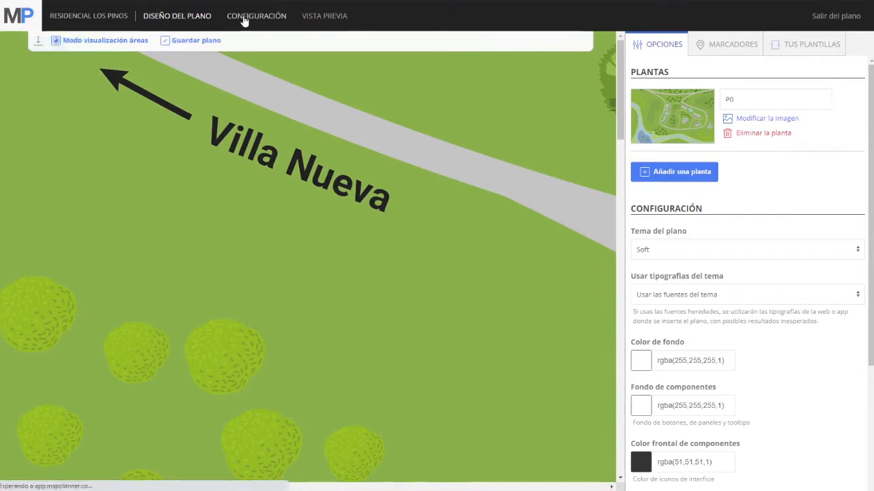
{"action": "scroll", "coordinate": [250, 87], "scroll_direction": "down", "scroll_amount": 1}
{"action": "scroll", "coordinate": [249, 91], "scroll_direction": "down", "scroll_amount": 2}
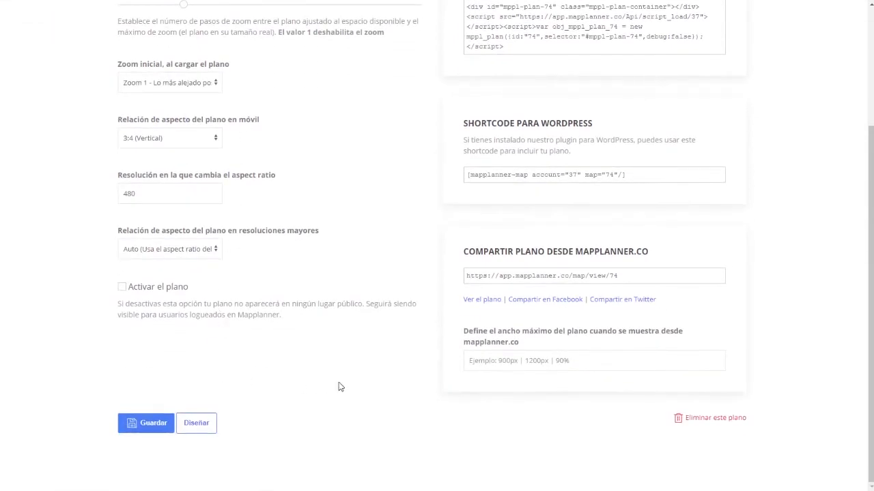
{"action": "scroll", "coordinate": [341, 387], "scroll_direction": "up", "scroll_amount": 3}
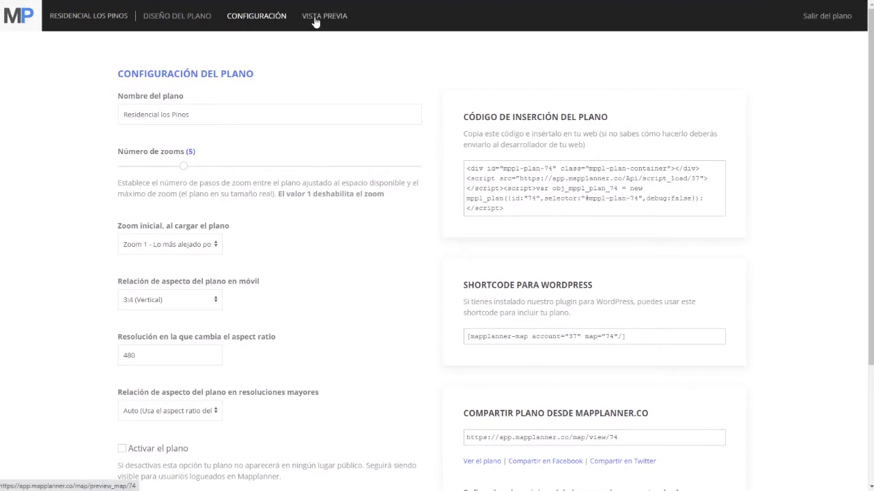
- Preview the plan, zooming in one level and back out
{"action": "left_click", "coordinate": [315, 21]}
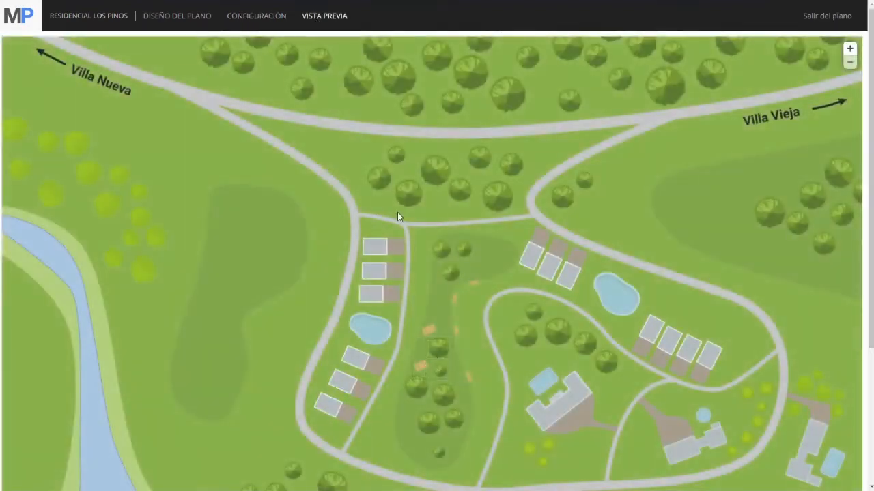
{"action": "left_click", "coordinate": [850, 48]}
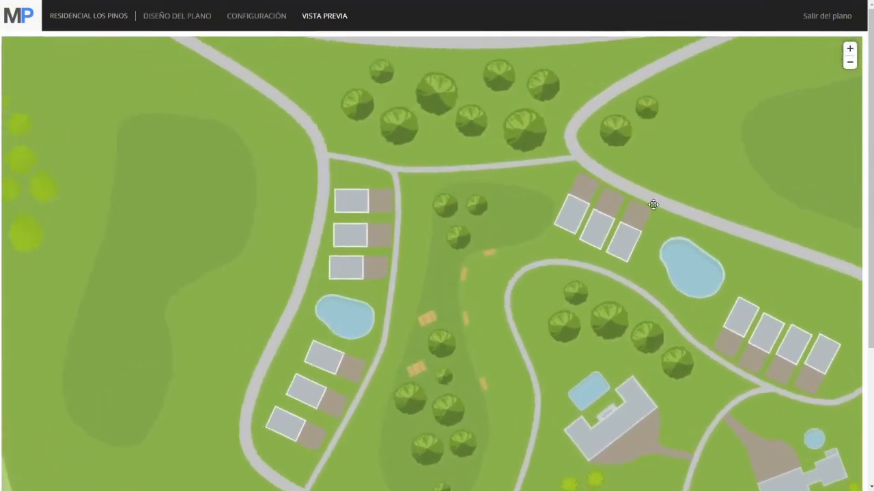
{"action": "left_click", "coordinate": [849, 62]}
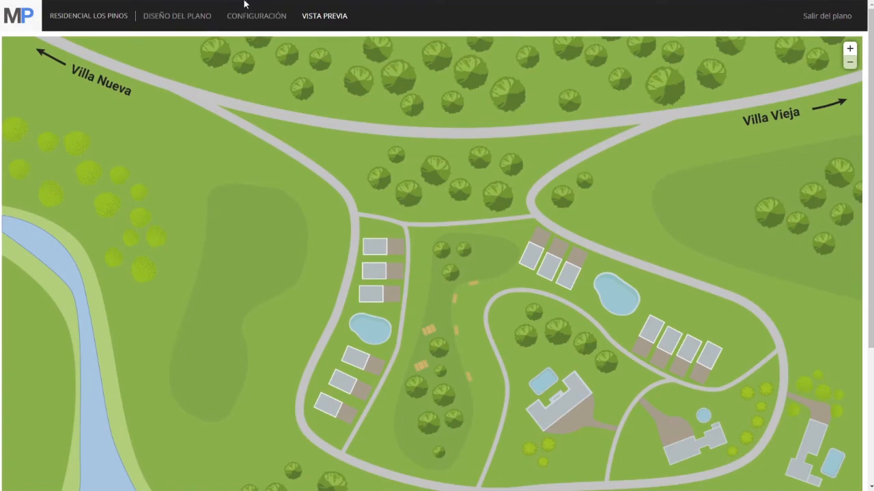
- Return to the plan design, bring the row houses above the pool into view and review the floor, theme and colour options
{"action": "left_click", "coordinate": [191, 19]}
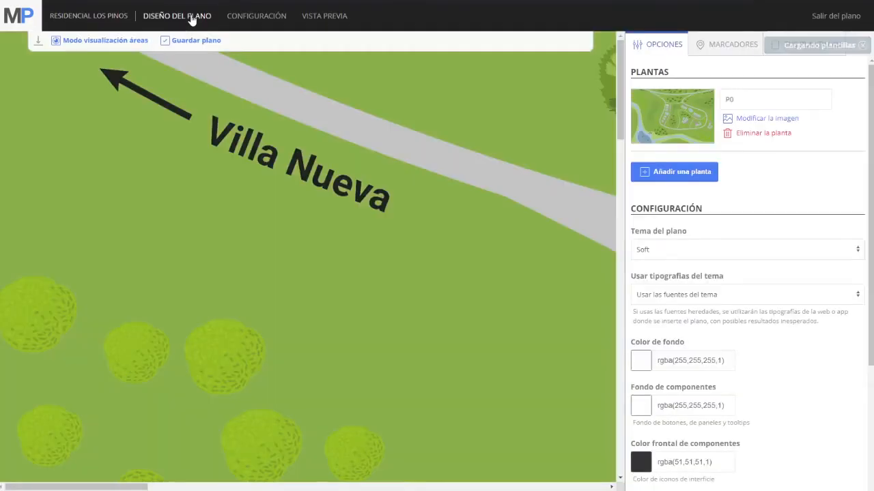
{"action": "left_click_drag", "start_coordinate": [343, 268], "coordinate": [200, 120]}
{"action": "left_click_drag", "start_coordinate": [338, 251], "coordinate": [111, 88]}
{"action": "left_click_drag", "start_coordinate": [377, 275], "coordinate": [92, 256]}
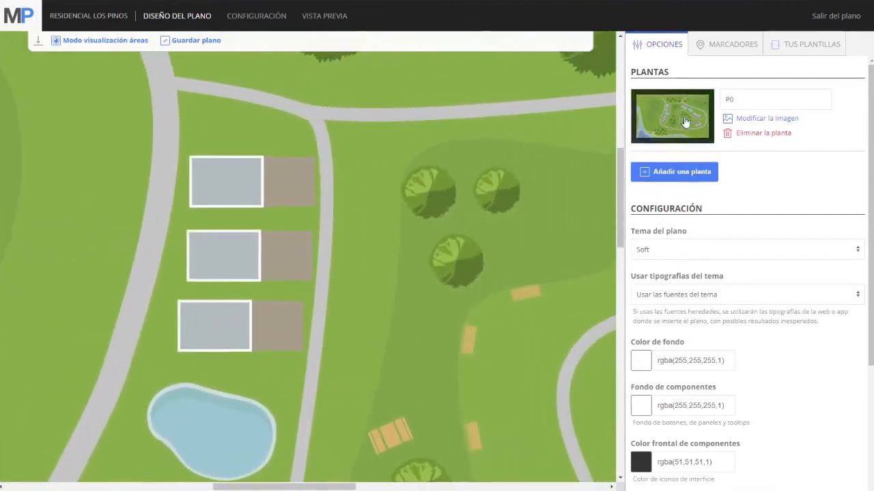
{"action": "scroll", "coordinate": [758, 219], "scroll_direction": "down", "scroll_amount": 4}
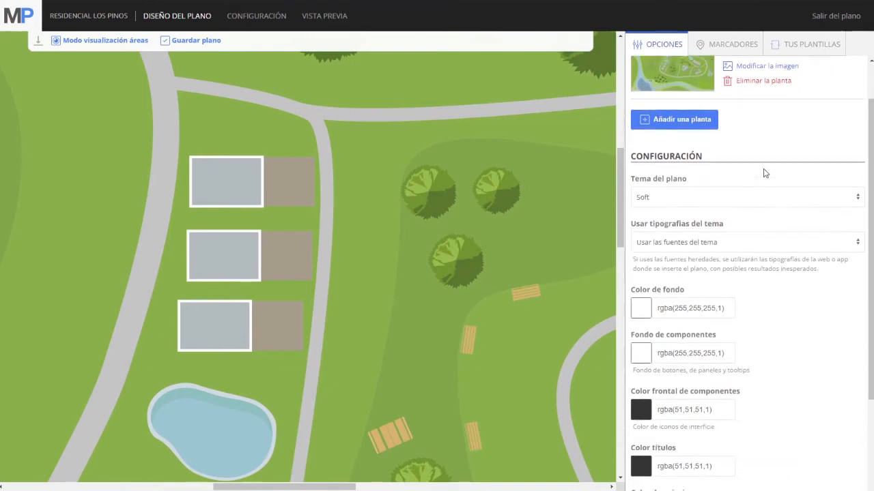
{"action": "scroll", "coordinate": [764, 172], "scroll_direction": "down", "scroll_amount": 2}
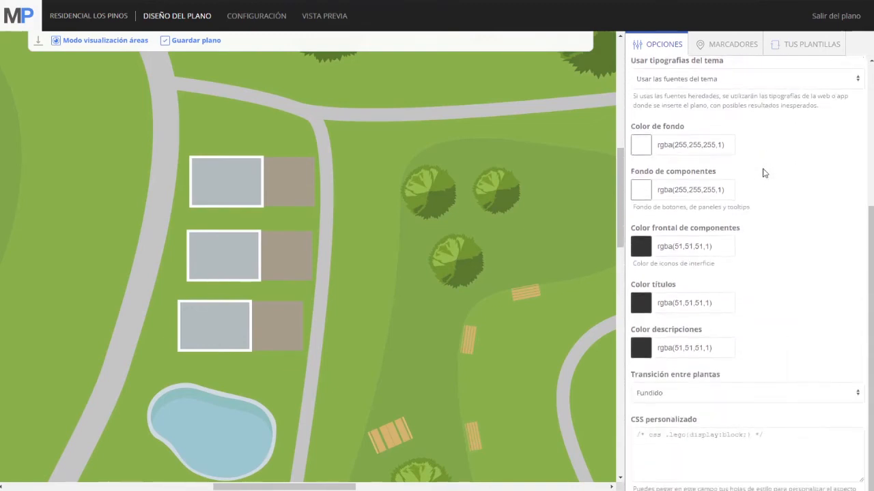
{"action": "scroll", "coordinate": [767, 221], "scroll_direction": "up", "scroll_amount": 6}
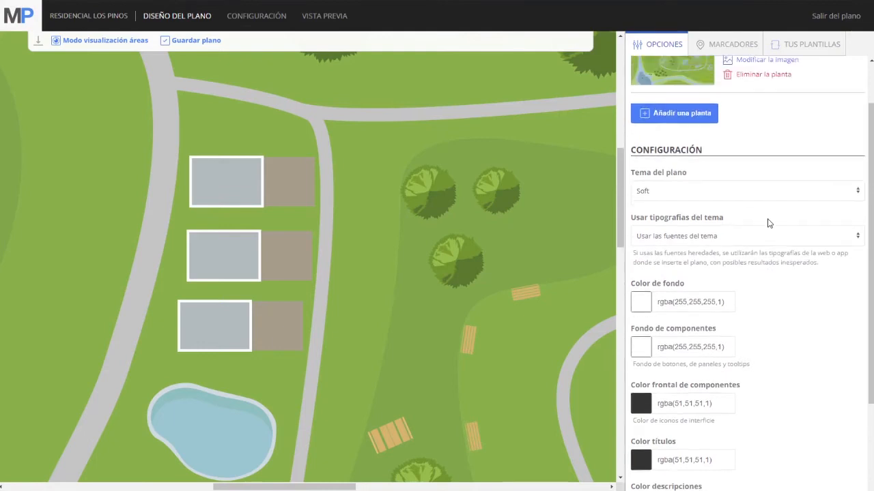
- Look over the plan's marker list and the custom marker templates, ending on the marker list
{"action": "left_click", "coordinate": [726, 45]}
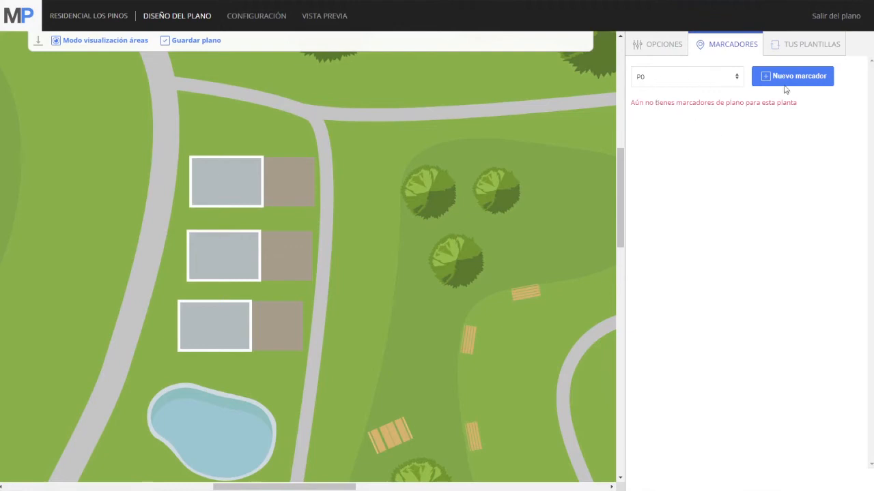
{"action": "left_click", "coordinate": [805, 51]}
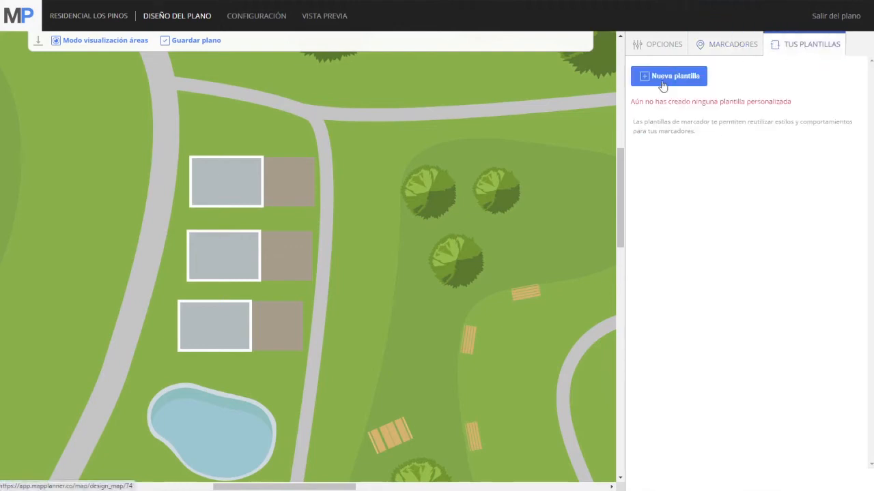
{"action": "left_click", "coordinate": [733, 47]}
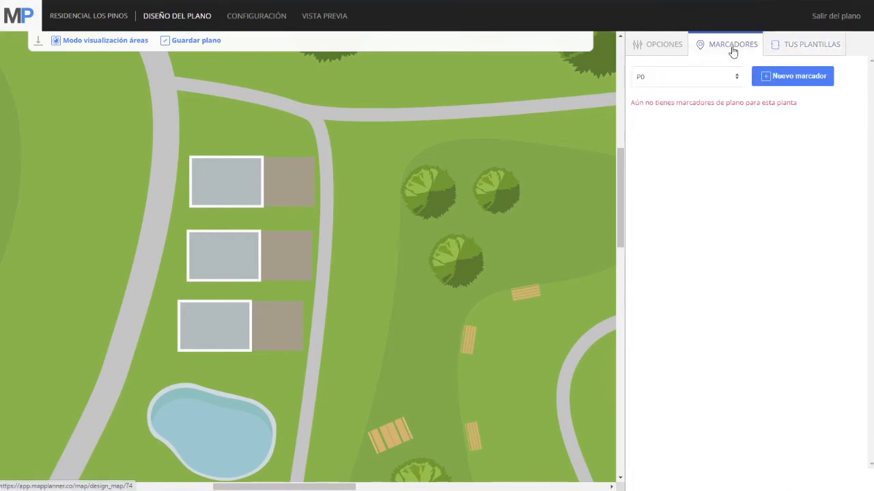
- Create a new marker on floor P0 and name it Adosado Mirlo, taking the name from the textos_urbanizacion_pinos document in Google Docs
{"action": "left_click", "coordinate": [795, 76]}
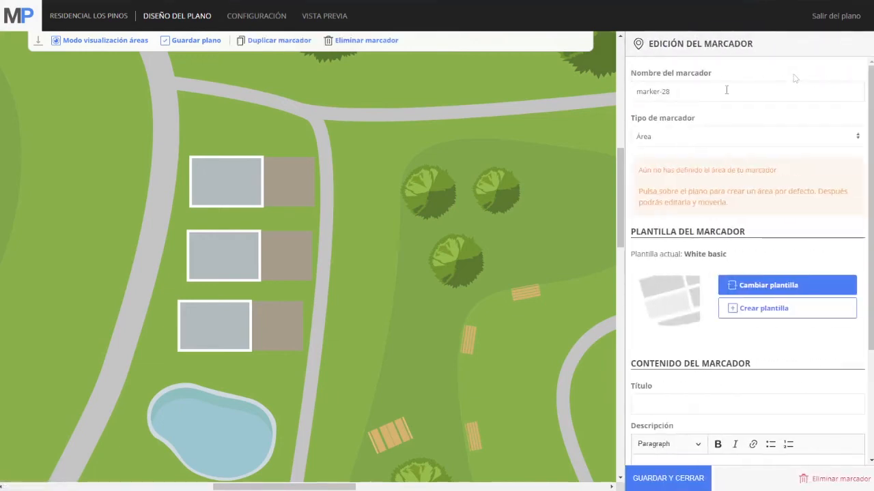
{"action": "left_click_drag", "start_coordinate": [721, 91], "coordinate": [630, 90]}
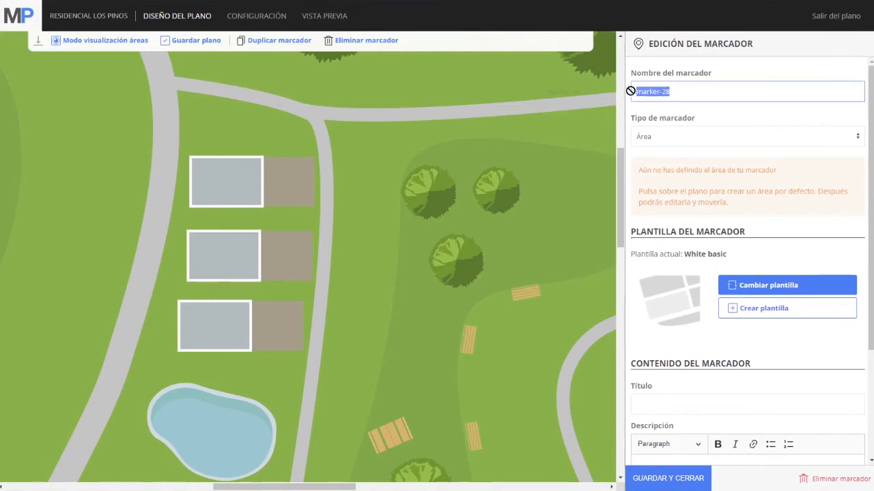
{"action": "left_click", "coordinate": [273, 1]}
{"action": "scroll", "coordinate": [320, 178], "scroll_direction": "down", "scroll_amount": 3}
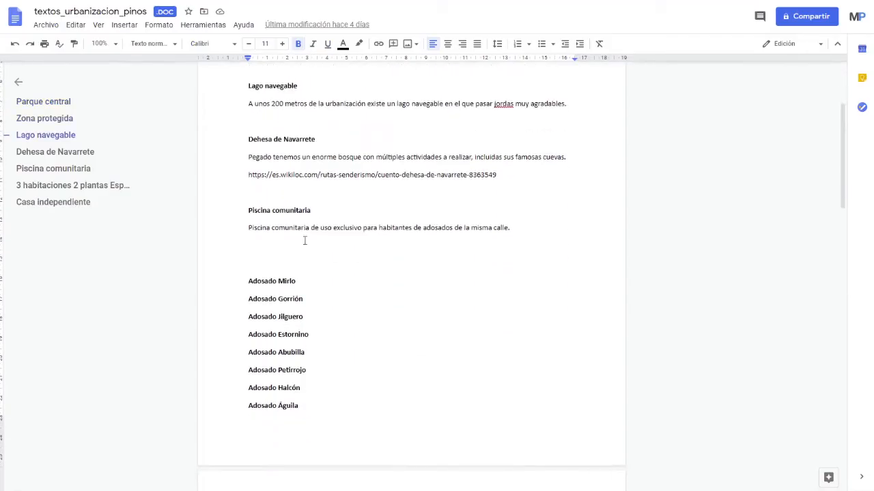
{"action": "left_click_drag", "start_coordinate": [247, 281], "coordinate": [292, 281]}
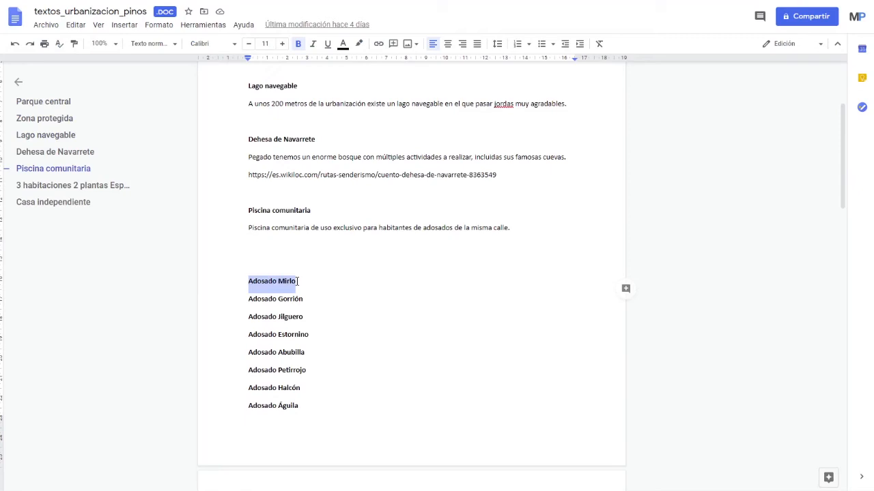
{"action": "key", "text": "ctrl+Tab"}
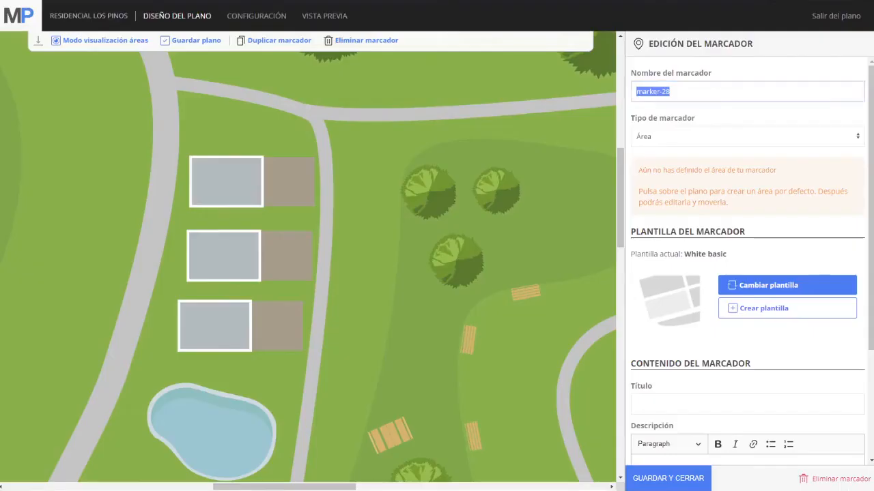
{"action": "type", "text": "Adosado Mirlo"}
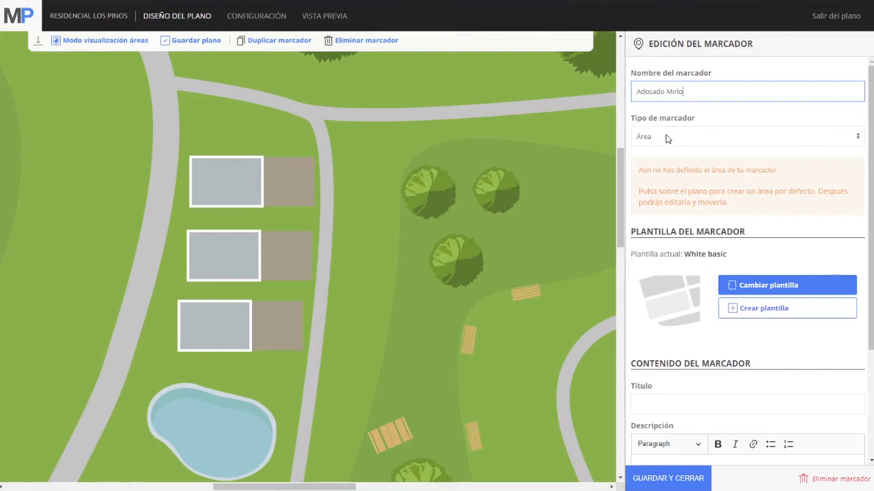
- Place the marker's area on the uppermost row house above the pool and fit its corners to the roof outline
{"action": "left_click", "coordinate": [188, 155]}
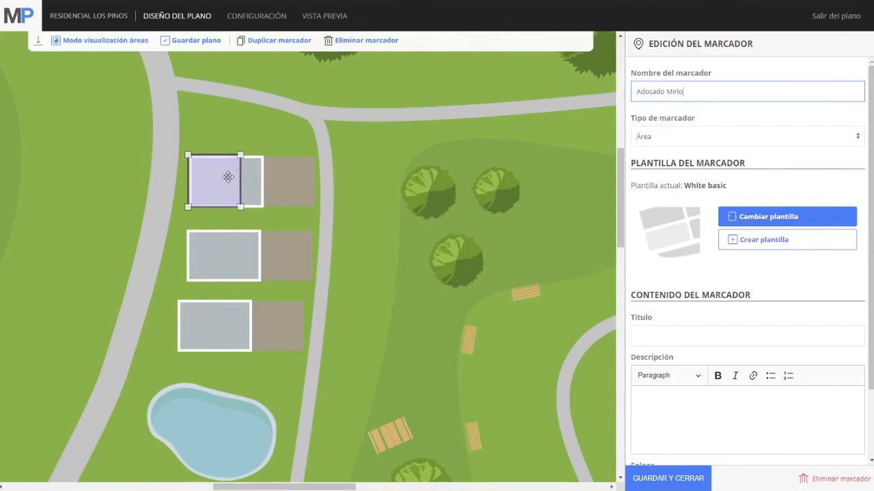
{"action": "left_click_drag", "start_coordinate": [240, 208], "coordinate": [264, 209]}
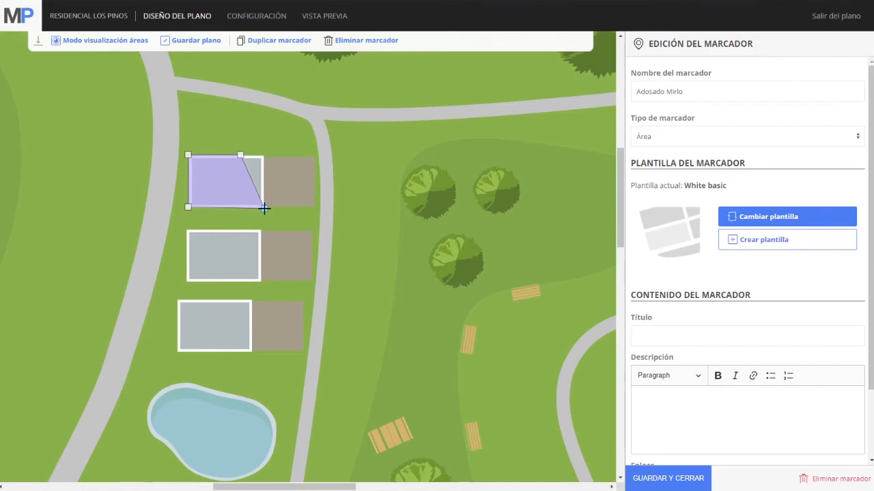
{"action": "left_click_drag", "start_coordinate": [240, 155], "coordinate": [264, 155]}
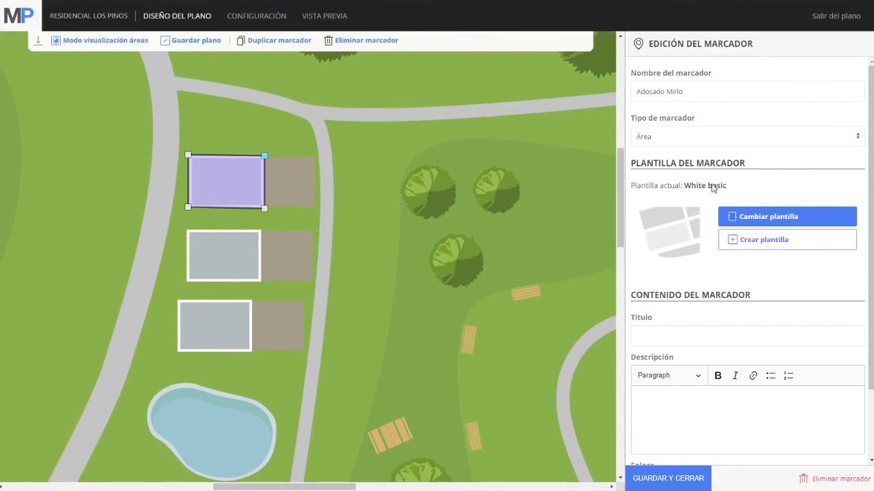
- Apply the predefined Green basic template to the marker and set its title to Adosado Mirlo
{"action": "left_click", "coordinate": [751, 217]}
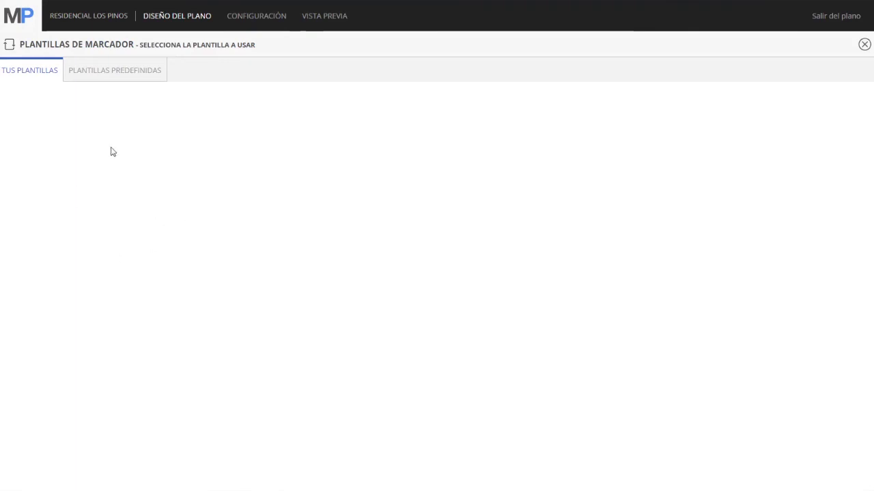
{"action": "left_click", "coordinate": [109, 72]}
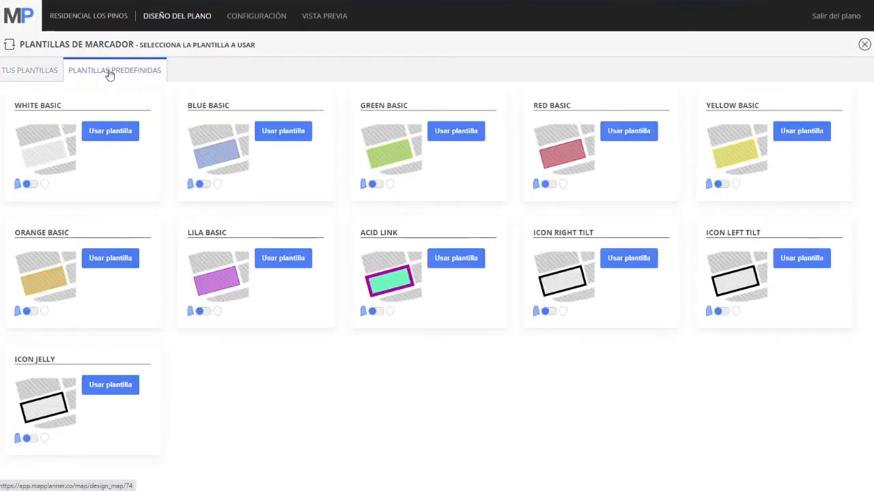
{"action": "left_click", "coordinate": [459, 134]}
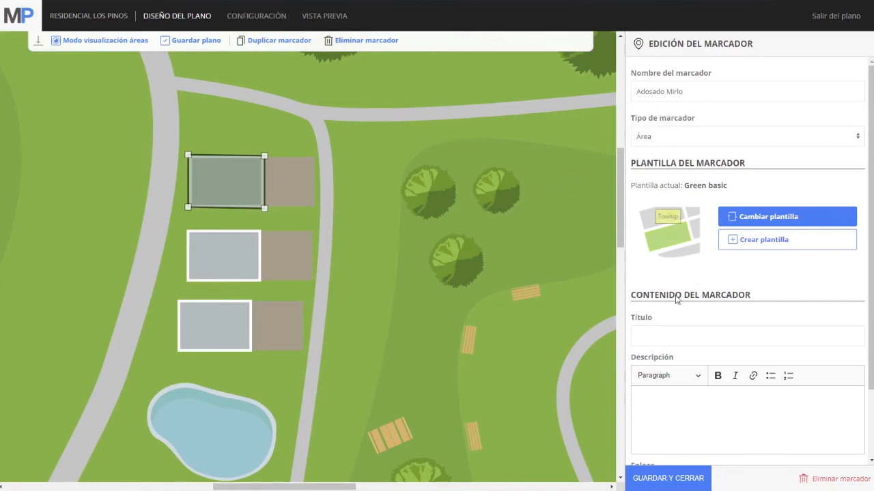
{"action": "left_click", "coordinate": [651, 334]}
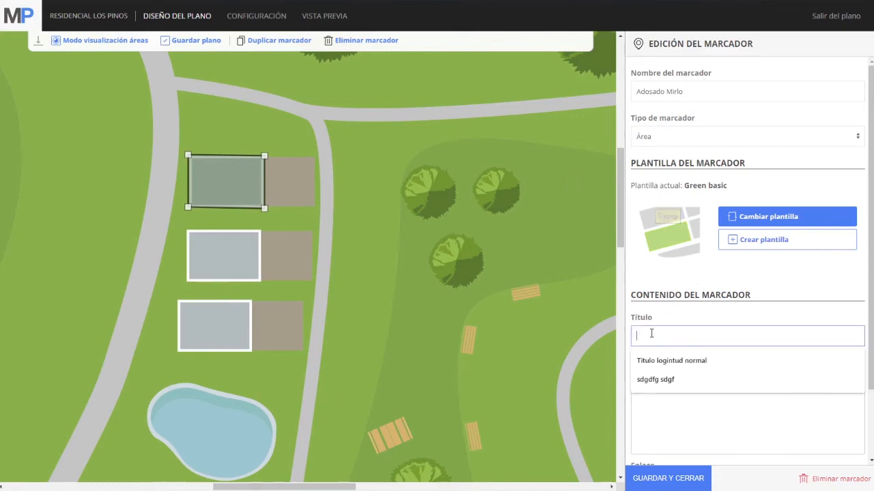
{"action": "type", "text": "Adosado Mirlo"}
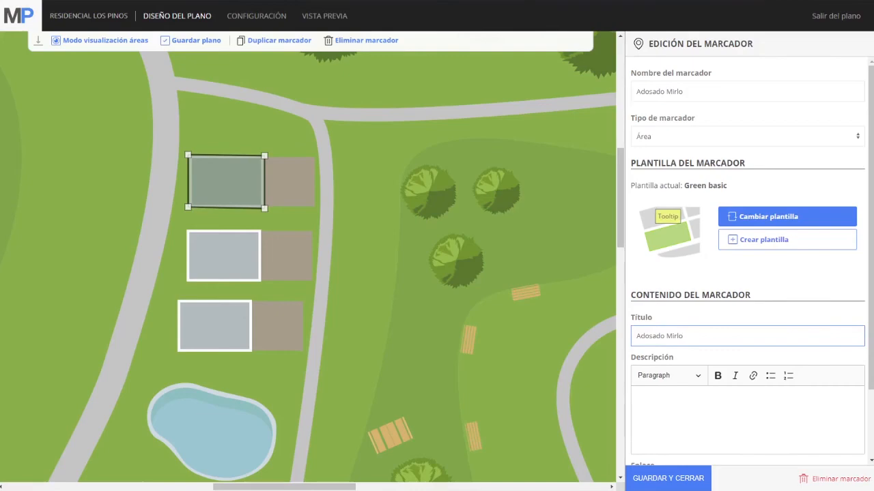
- Copy the row house text from 3 habitaciones through the Fusce lobortis paragraph in the textos_urbanizacion_pinos document into the marker's description
{"action": "left_click", "coordinate": [188, 1]}
{"action": "scroll", "coordinate": [271, 179], "scroll_direction": "down", "scroll_amount": 5}
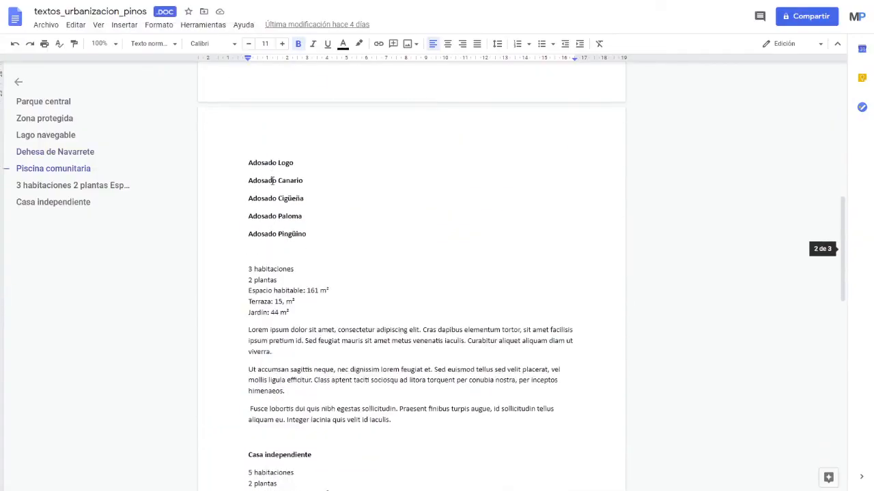
{"action": "left_click_drag", "start_coordinate": [249, 110], "coordinate": [403, 264]}
{"action": "key", "text": "ctrl+c"}
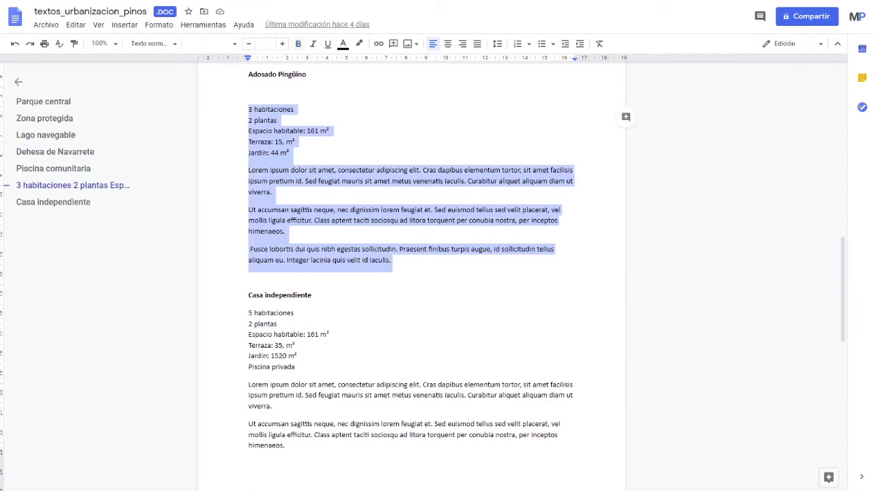
{"action": "key", "text": "alt+Tab"}
{"action": "left_click", "coordinate": [680, 396]}
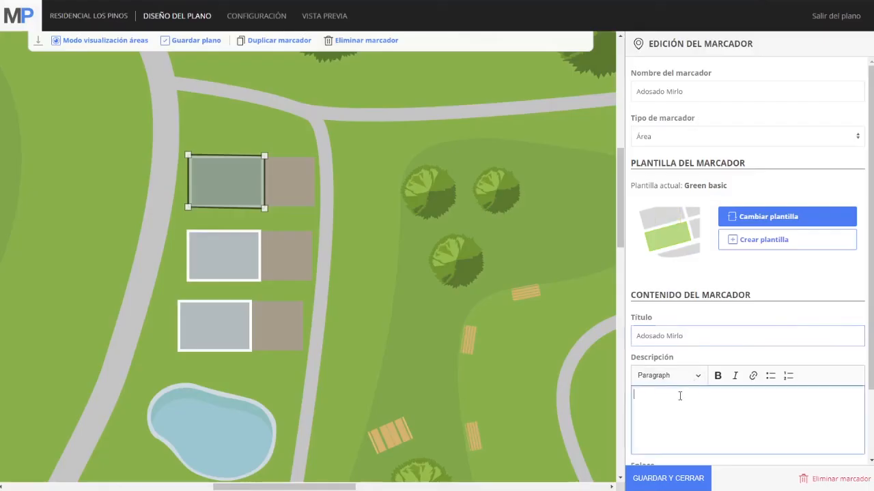
{"action": "key", "text": "ctrl+v"}
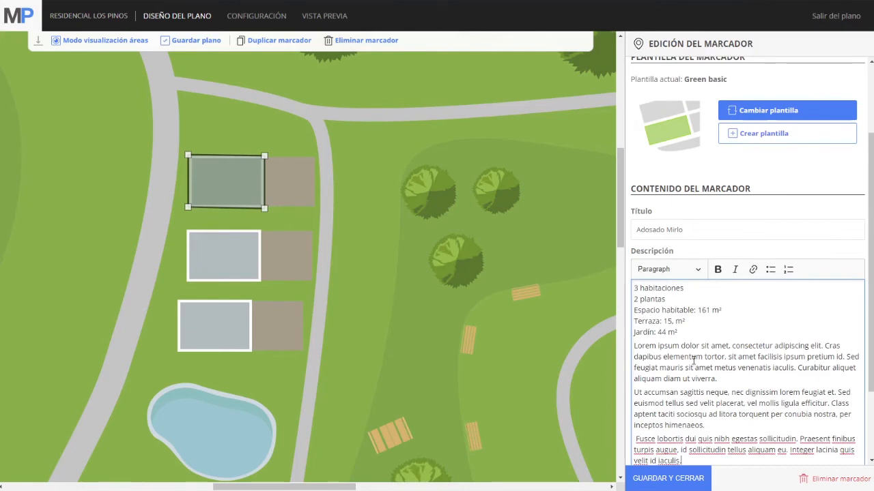
- Assign the image pareados.jpg to the marker, leave its link empty, and save and close the marker
{"action": "scroll", "coordinate": [692, 360], "scroll_direction": "down", "scroll_amount": 2}
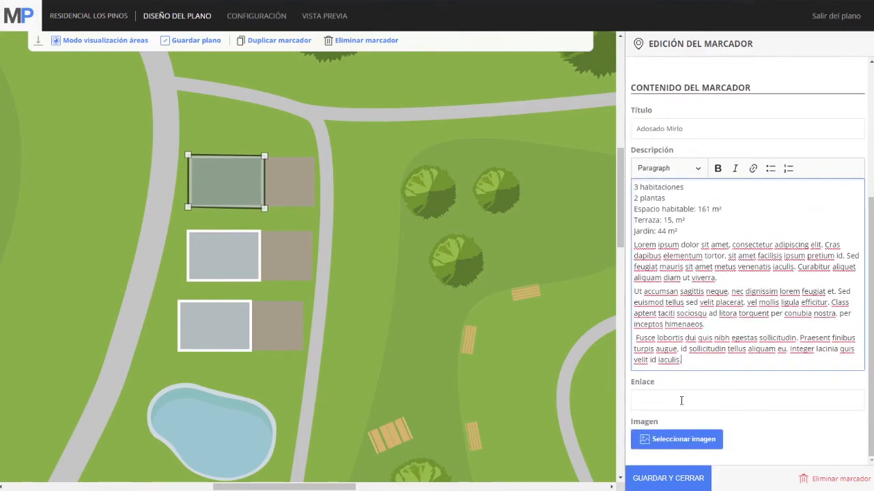
{"action": "left_click", "coordinate": [681, 400]}
{"action": "left_click", "coordinate": [685, 383]}
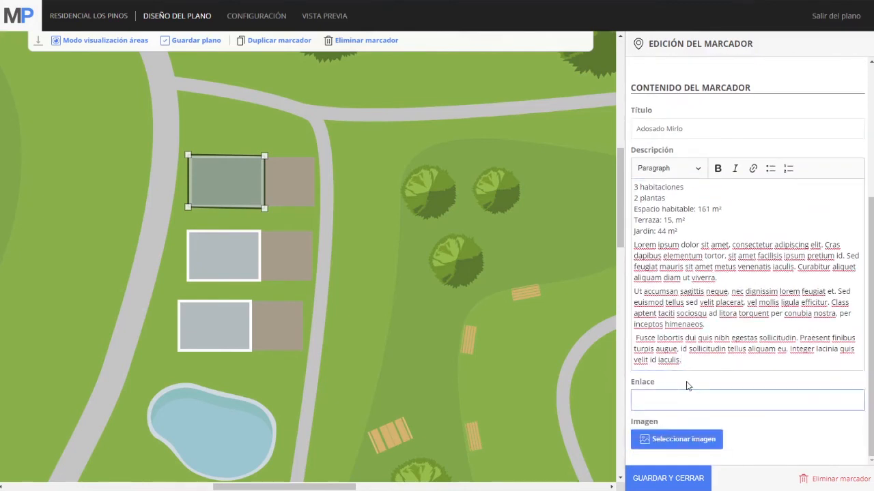
{"action": "left_click", "coordinate": [676, 440]}
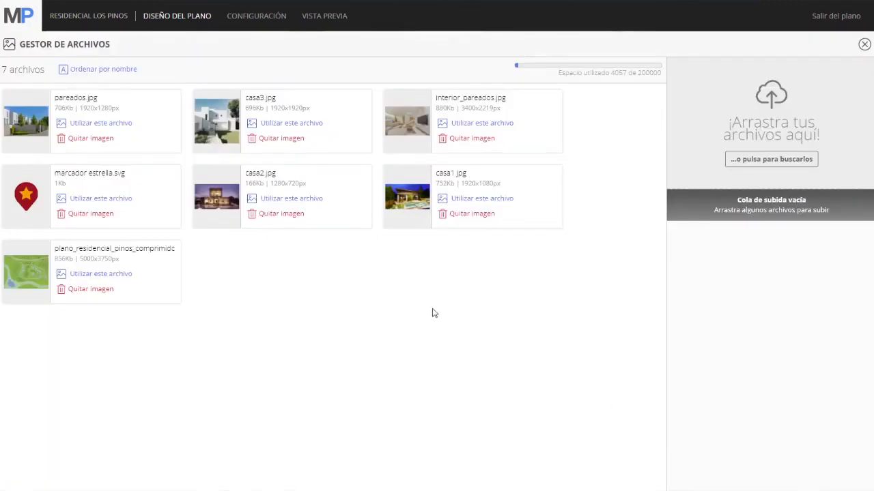
{"action": "left_click", "coordinate": [94, 124]}
{"action": "scroll", "coordinate": [789, 365], "scroll_direction": "down", "scroll_amount": 1}
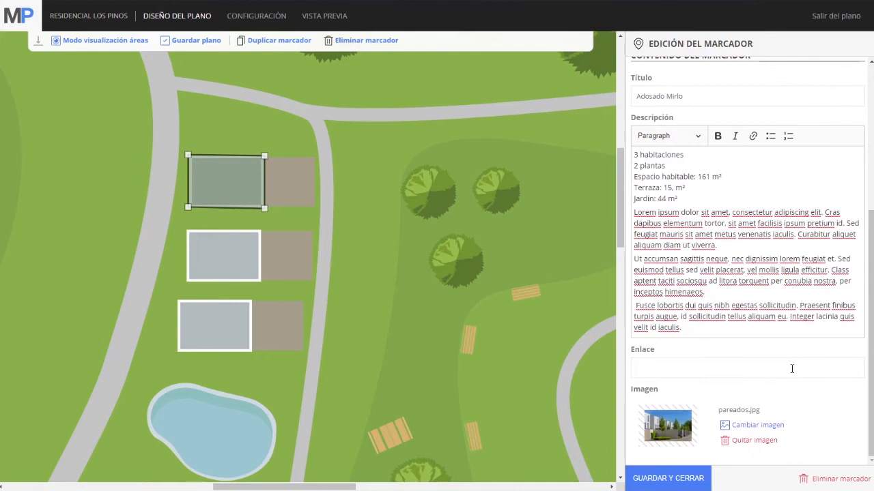
{"action": "left_click", "coordinate": [668, 478]}
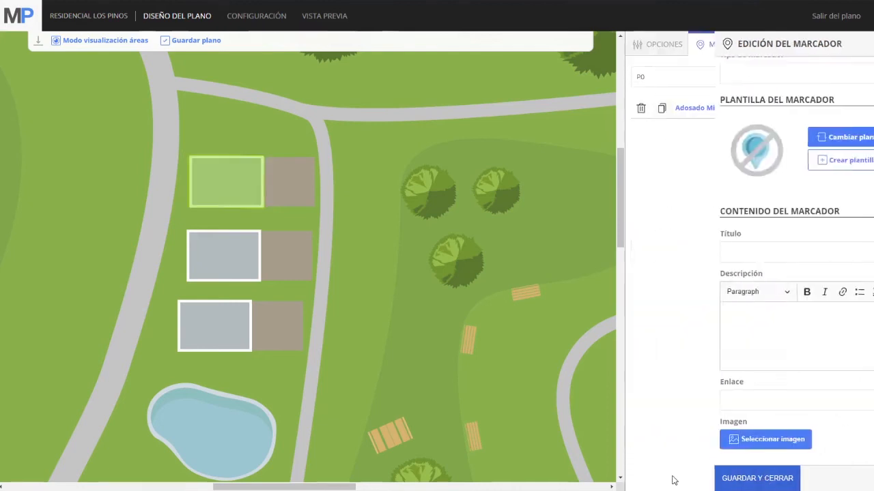
- Preview the plan and examine the Adosado Mirlo marker's tooltip and its full detail popup, ending on the plan
{"action": "left_click", "coordinate": [323, 17]}
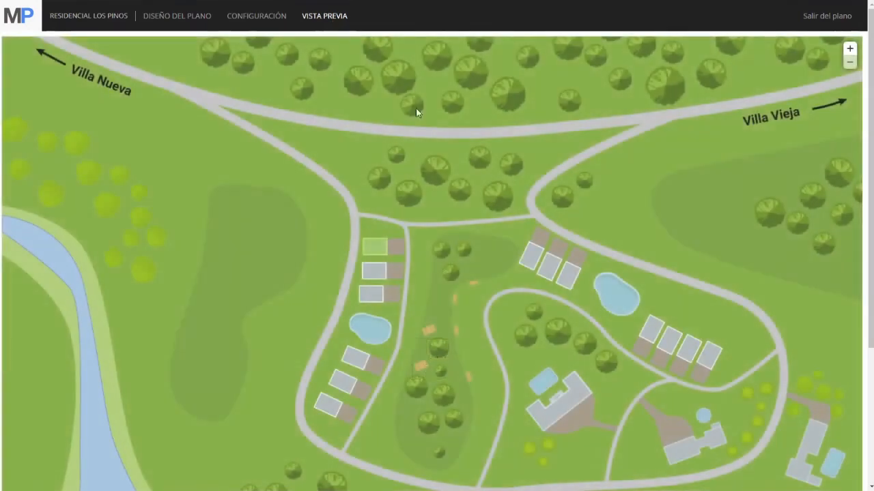
{"action": "mouse_move", "coordinate": [381, 247]}
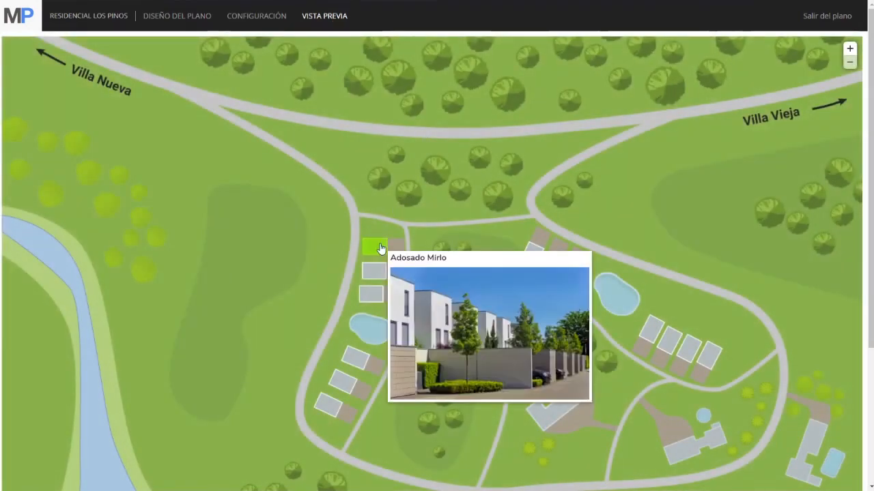
{"action": "left_click", "coordinate": [380, 248]}
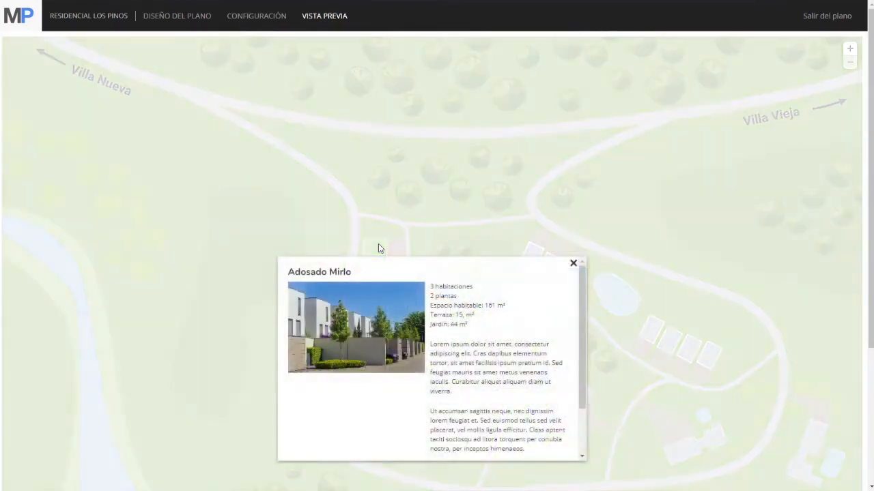
{"action": "scroll", "coordinate": [541, 304], "scroll_direction": "down", "scroll_amount": 2}
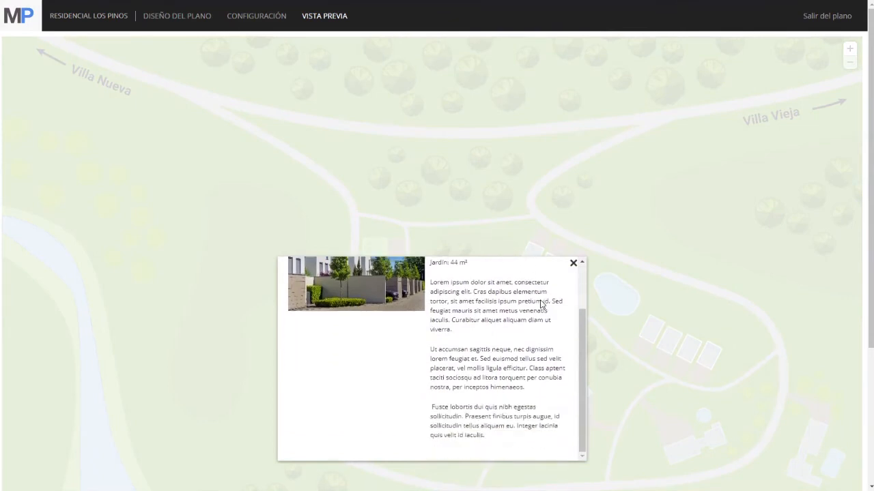
{"action": "scroll", "coordinate": [541, 303], "scroll_direction": "up", "scroll_amount": 2}
{"action": "left_click", "coordinate": [574, 262]}
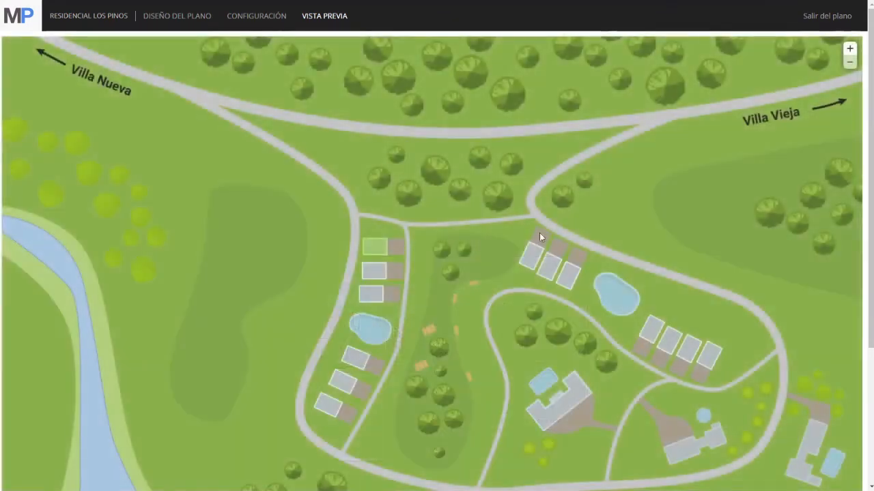
{"action": "mouse_move", "coordinate": [390, 239]}
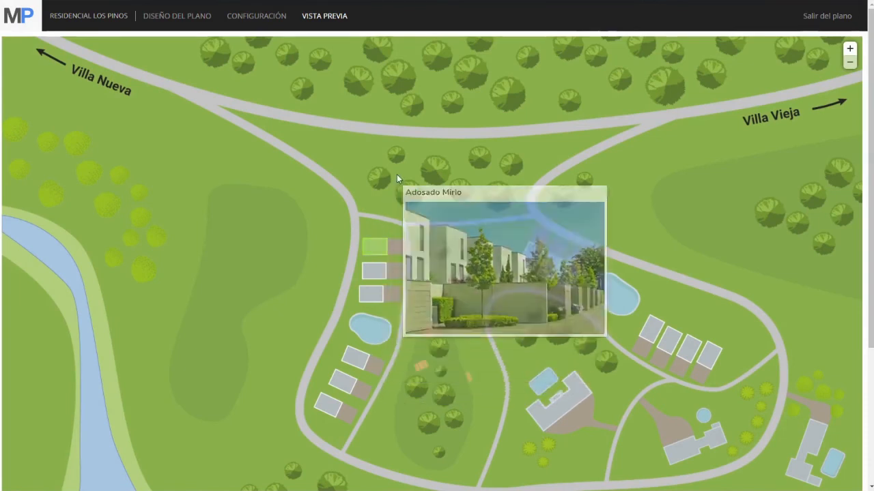
- Open the plan's configuration and select the whole insertion code for embedding the plan in a website
{"action": "left_click", "coordinate": [236, 21]}
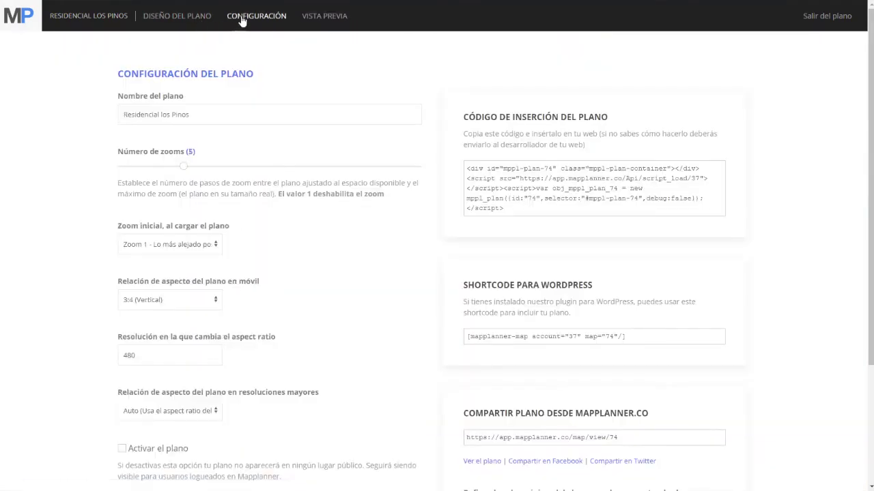
{"action": "left_click", "coordinate": [501, 167]}
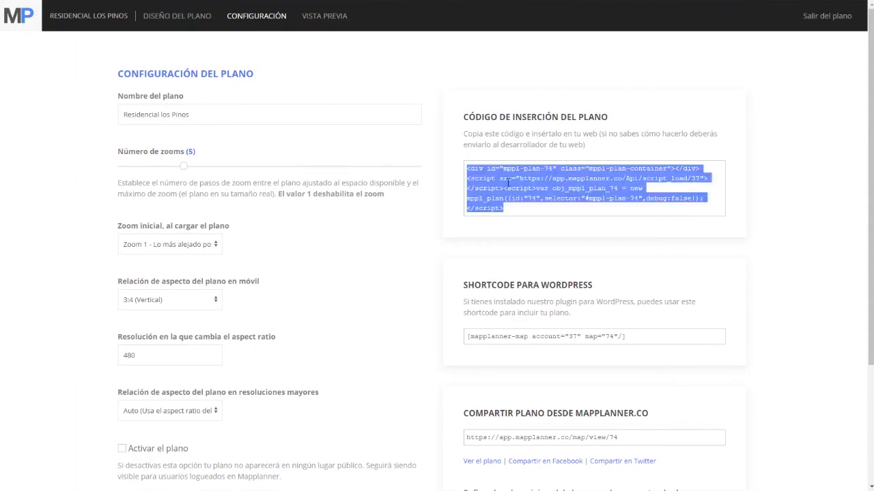